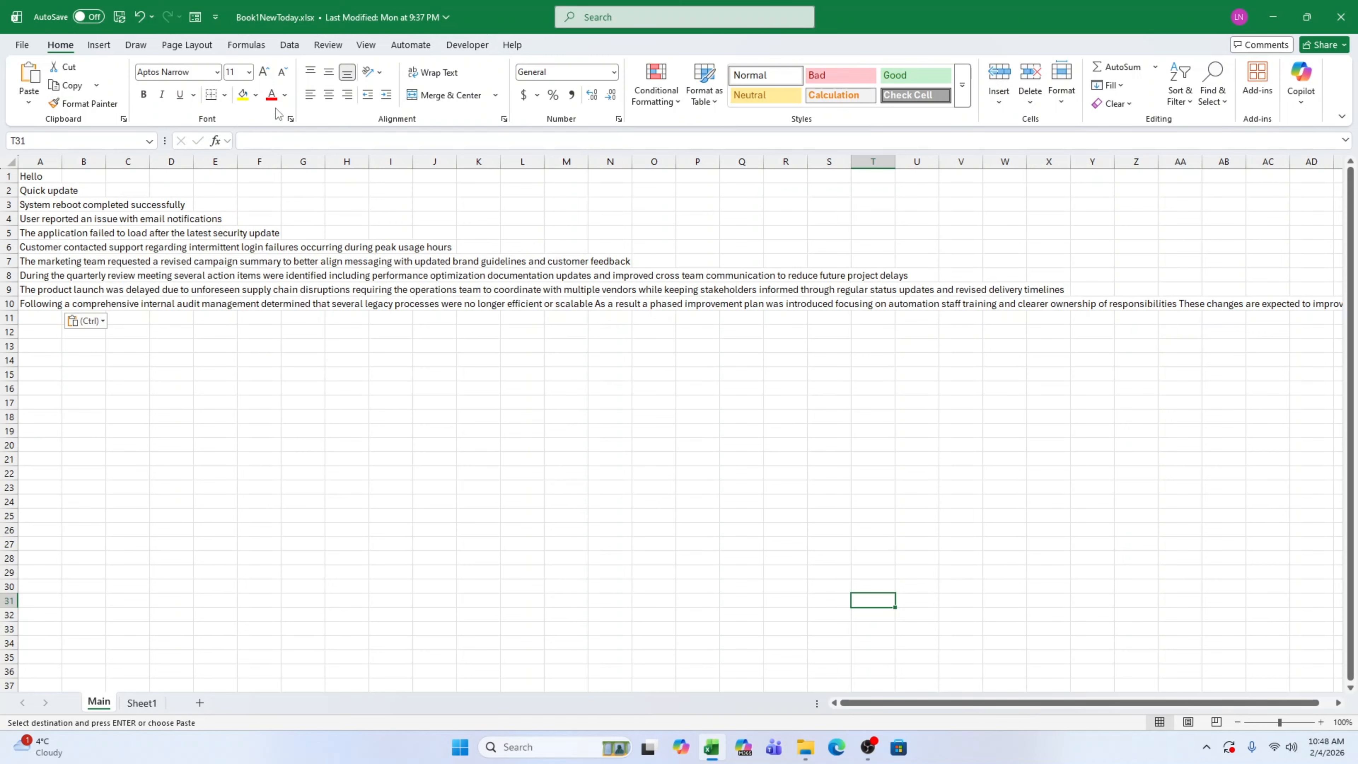
- Examine the full text of each entry in cells A2 through A10
{"action": "left_click", "coordinate": [325, 47]}
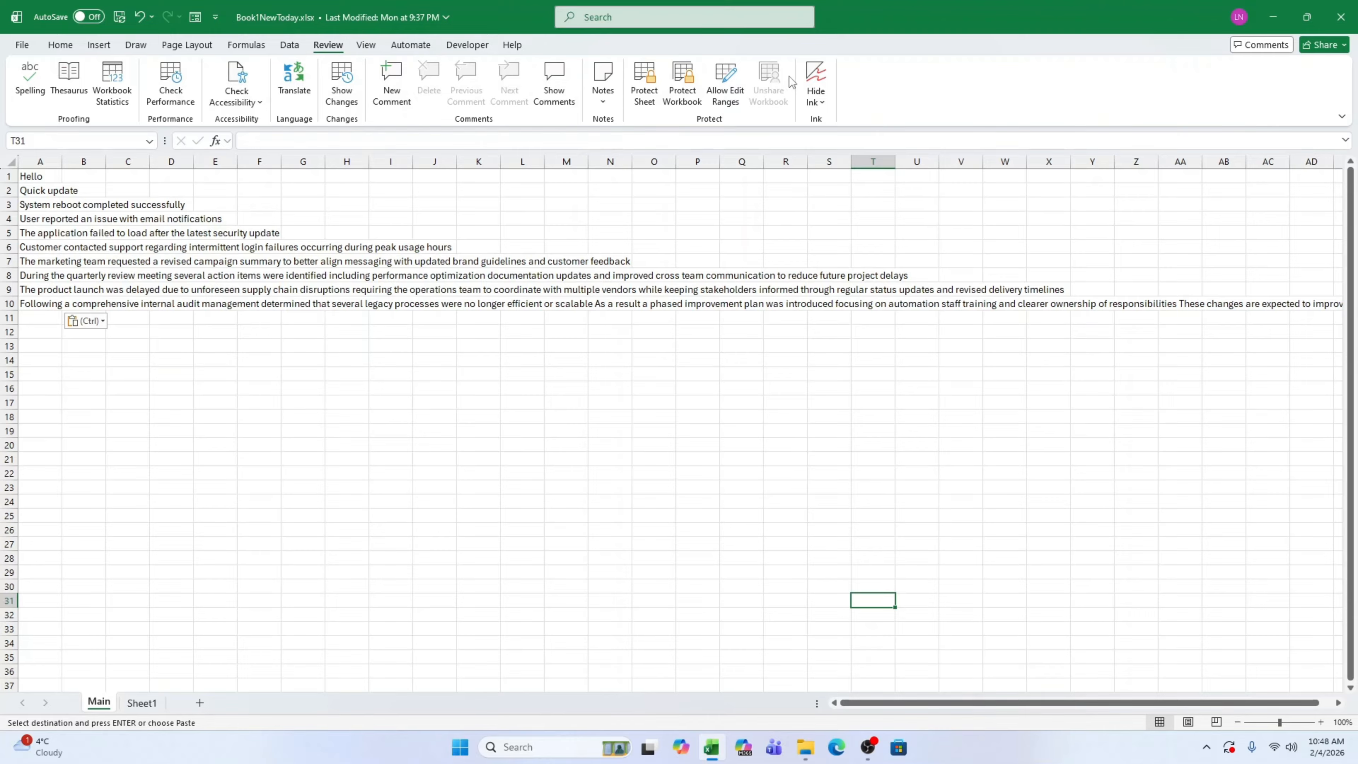
{"action": "left_click", "coordinate": [60, 44]}
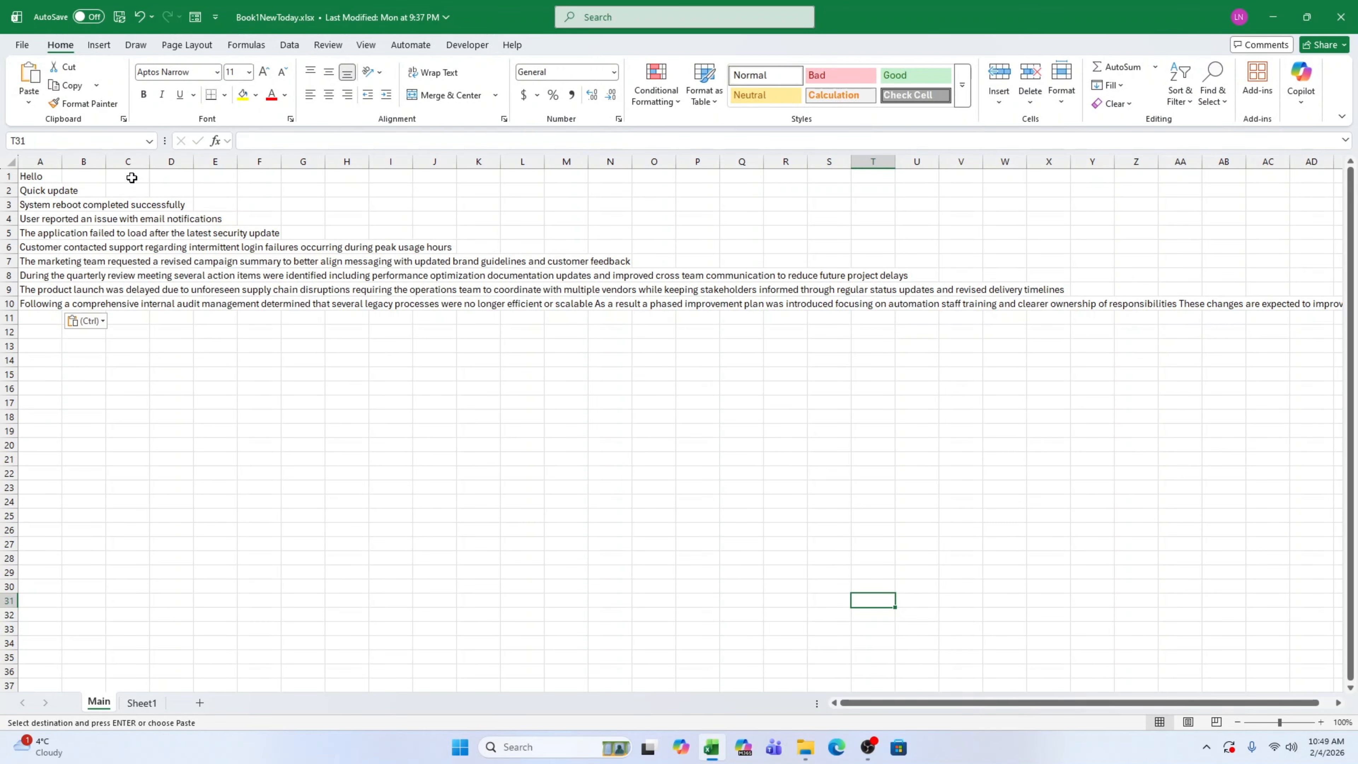
{"action": "left_click", "coordinate": [32, 188]}
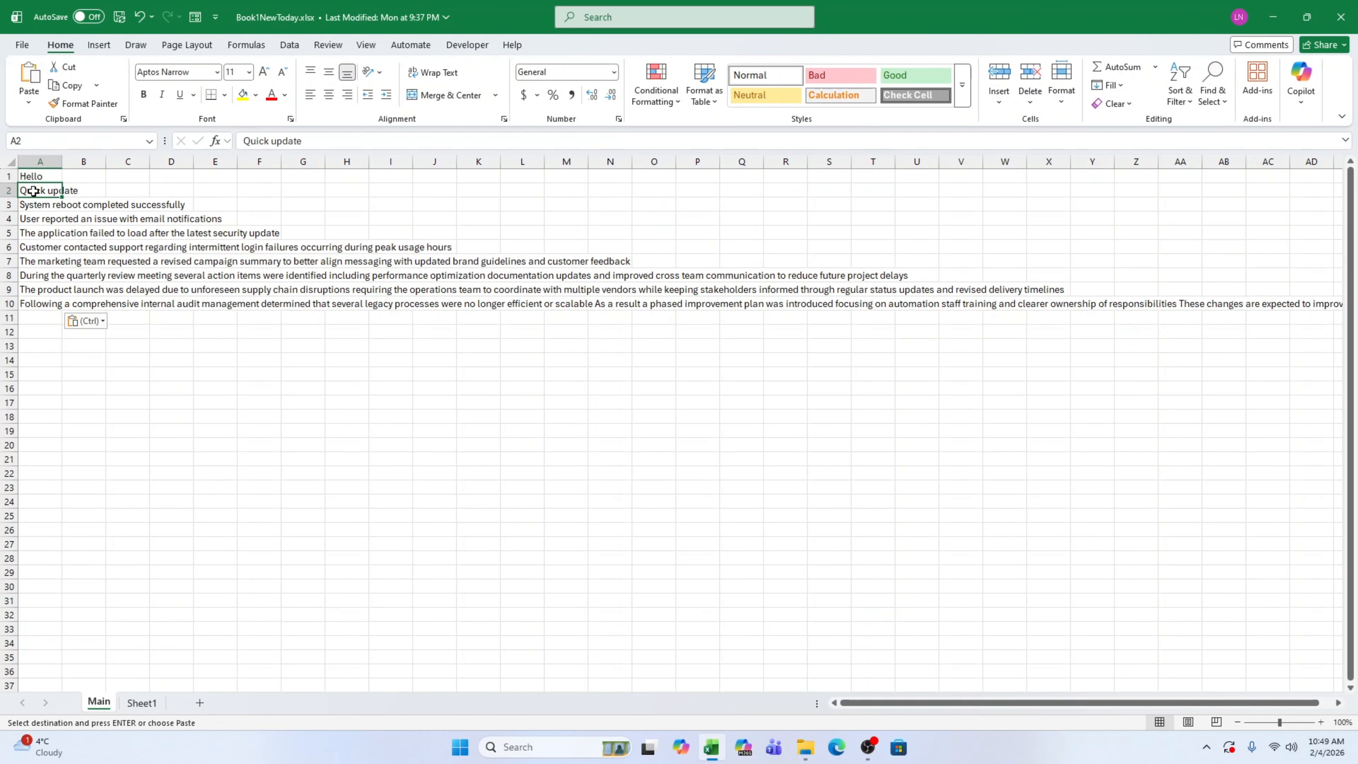
{"action": "left_click", "coordinate": [33, 202]}
{"action": "left_click", "coordinate": [42, 220]}
{"action": "left_click", "coordinate": [43, 235]}
{"action": "left_click", "coordinate": [43, 247]}
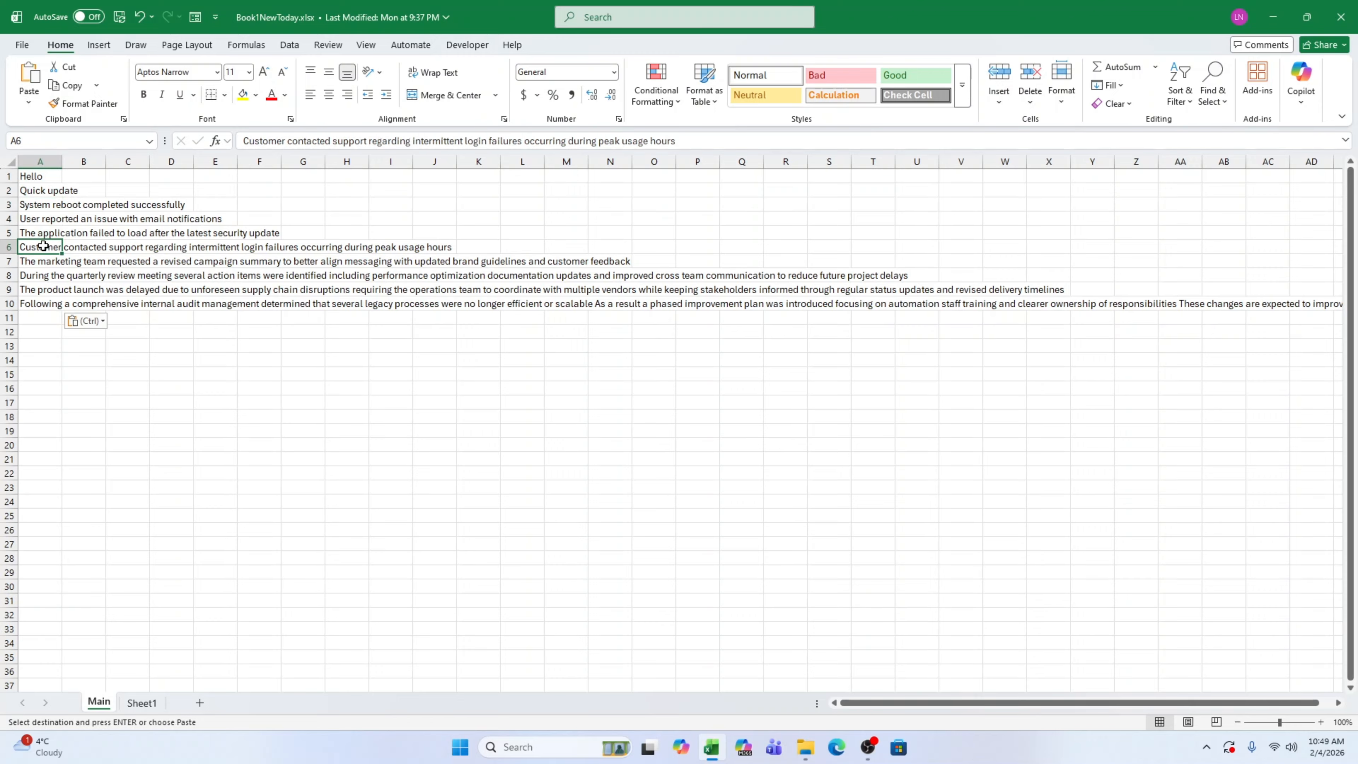
{"action": "left_click", "coordinate": [42, 262]}
{"action": "left_click", "coordinate": [37, 277]}
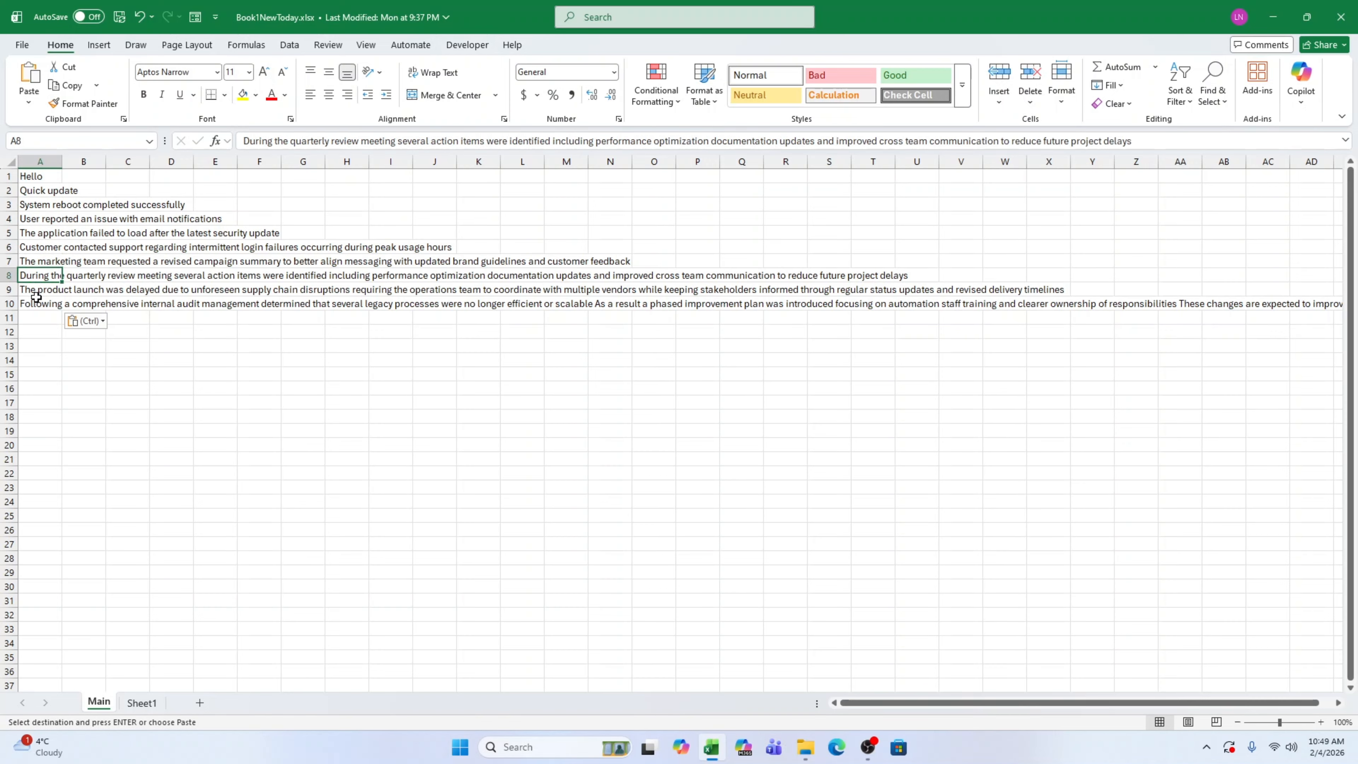
{"action": "left_click", "coordinate": [36, 292]}
{"action": "left_click", "coordinate": [36, 305]}
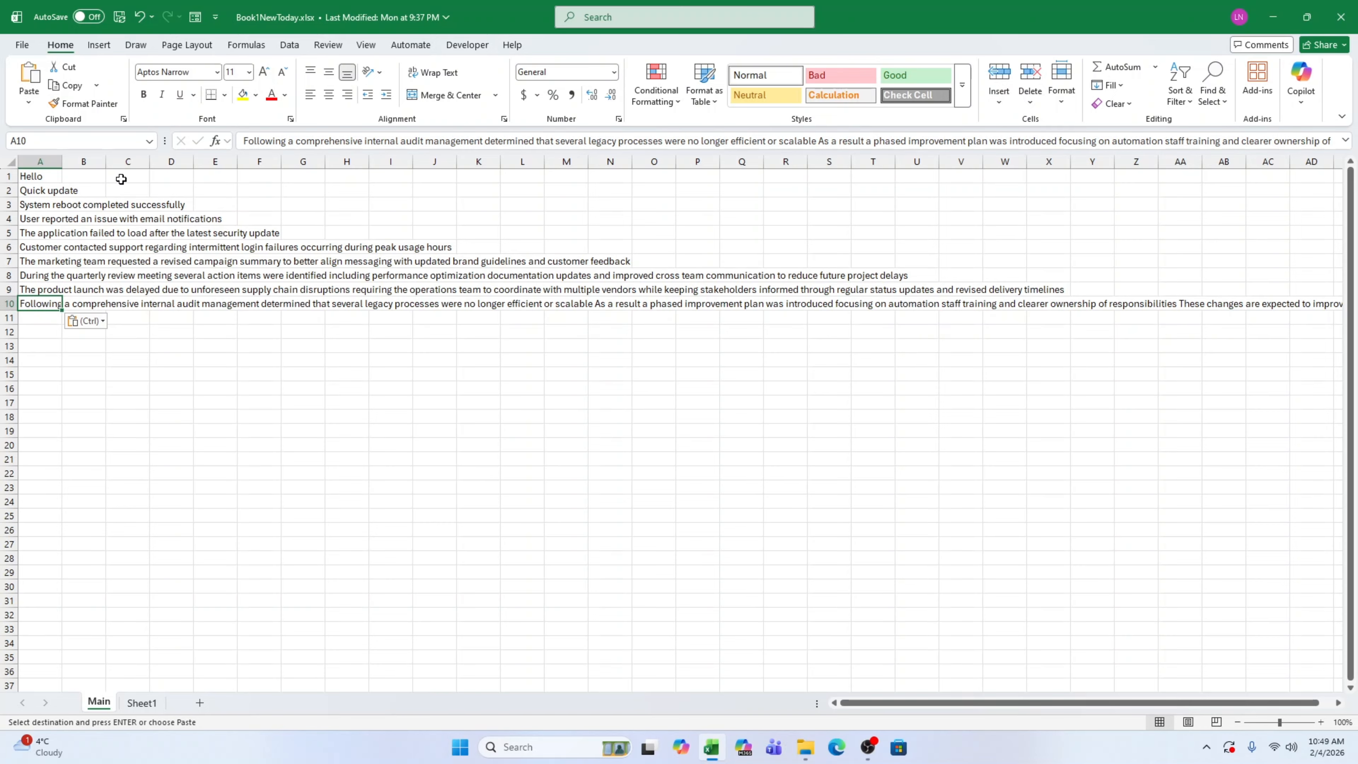
- Begin a formula in cell J1 with the length of A1 followed by a minus sign: =LEN(A1)-
{"action": "left_click", "coordinate": [445, 177]}
{"action": "type", "text": "="}
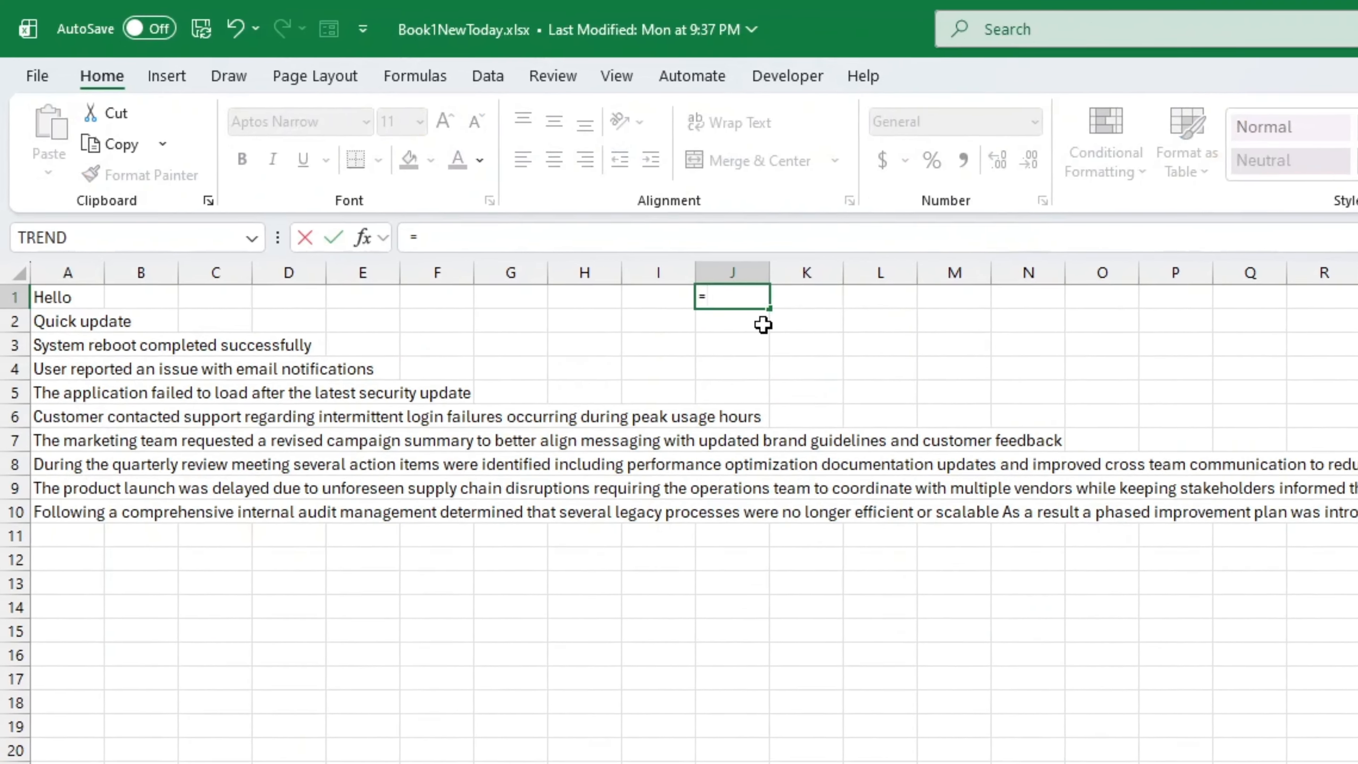
{"action": "type", "text": "LEN"}
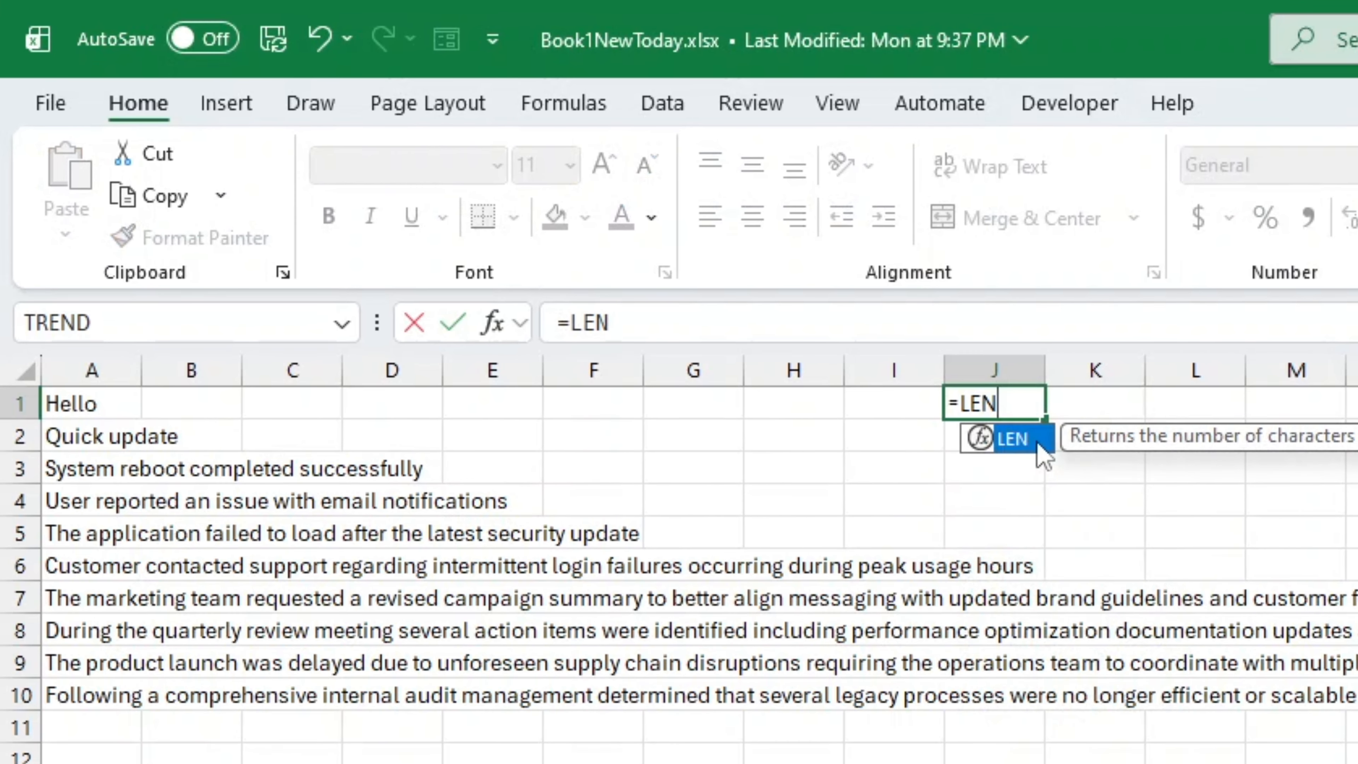
{"action": "double_click", "coordinate": [1037, 443]}
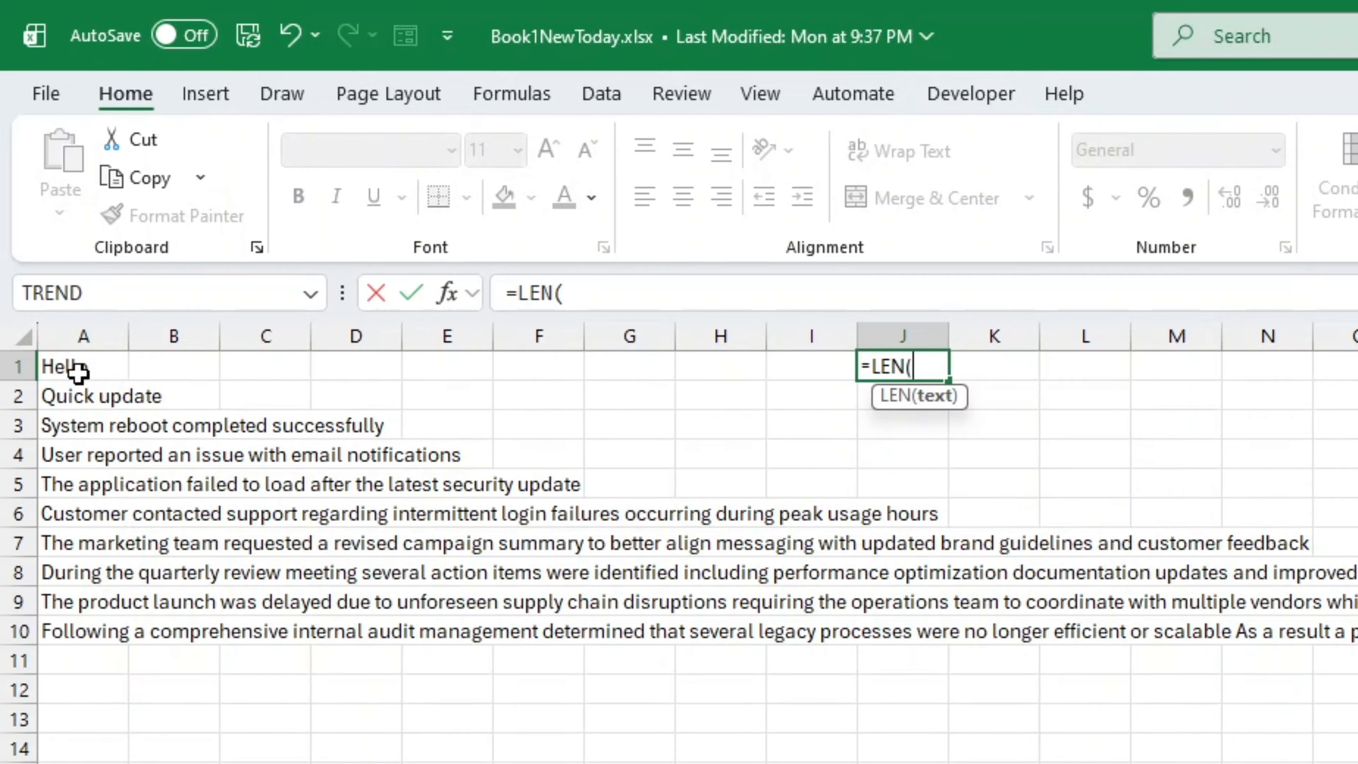
{"action": "left_click", "coordinate": [65, 369]}
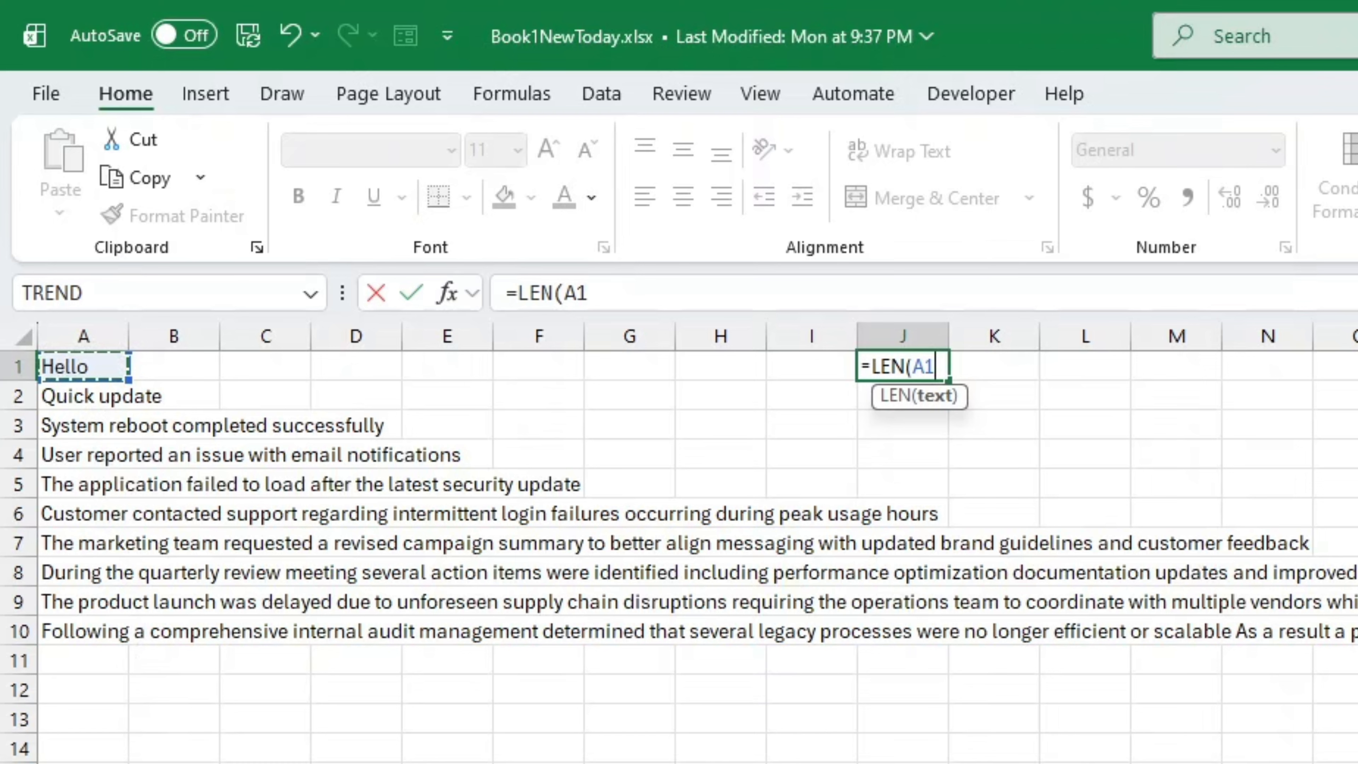
{"action": "left_click", "coordinate": [656, 292]}
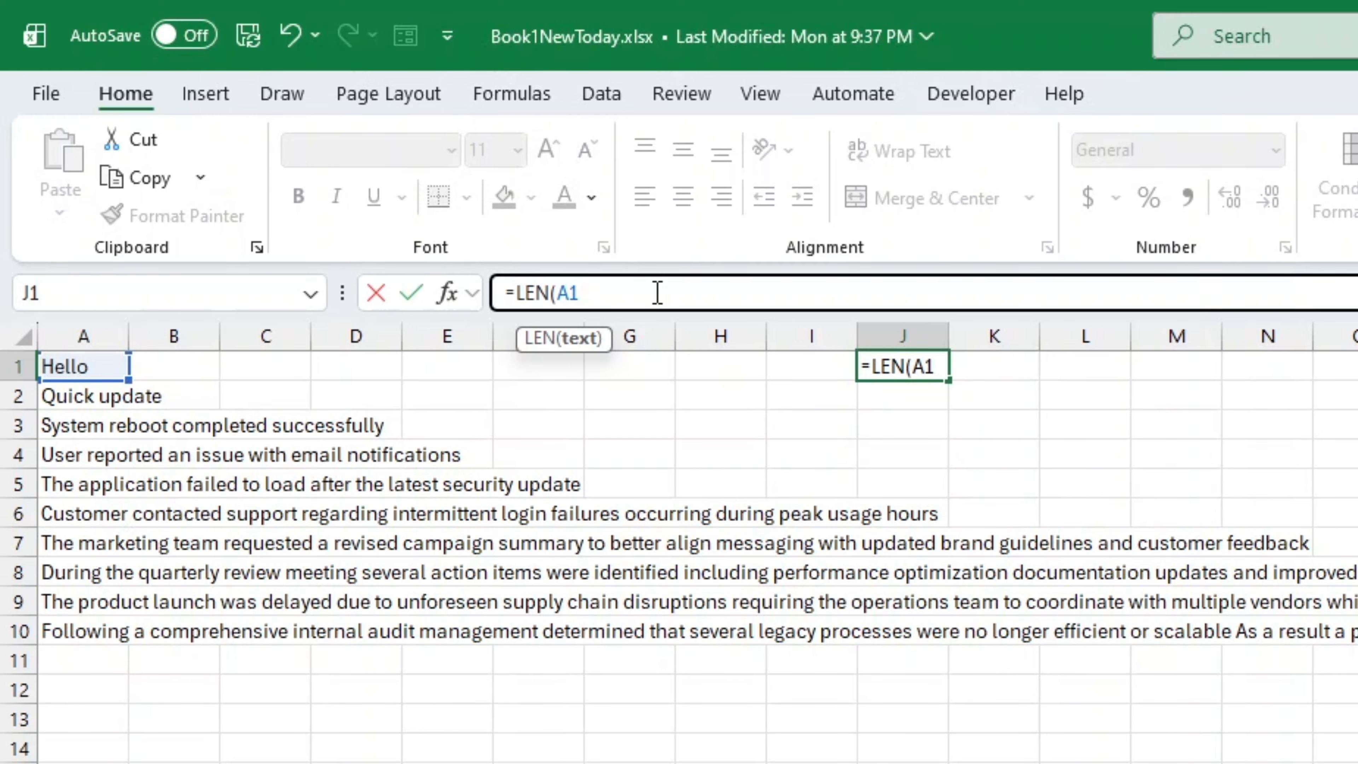
{"action": "type", "text": ")-"}
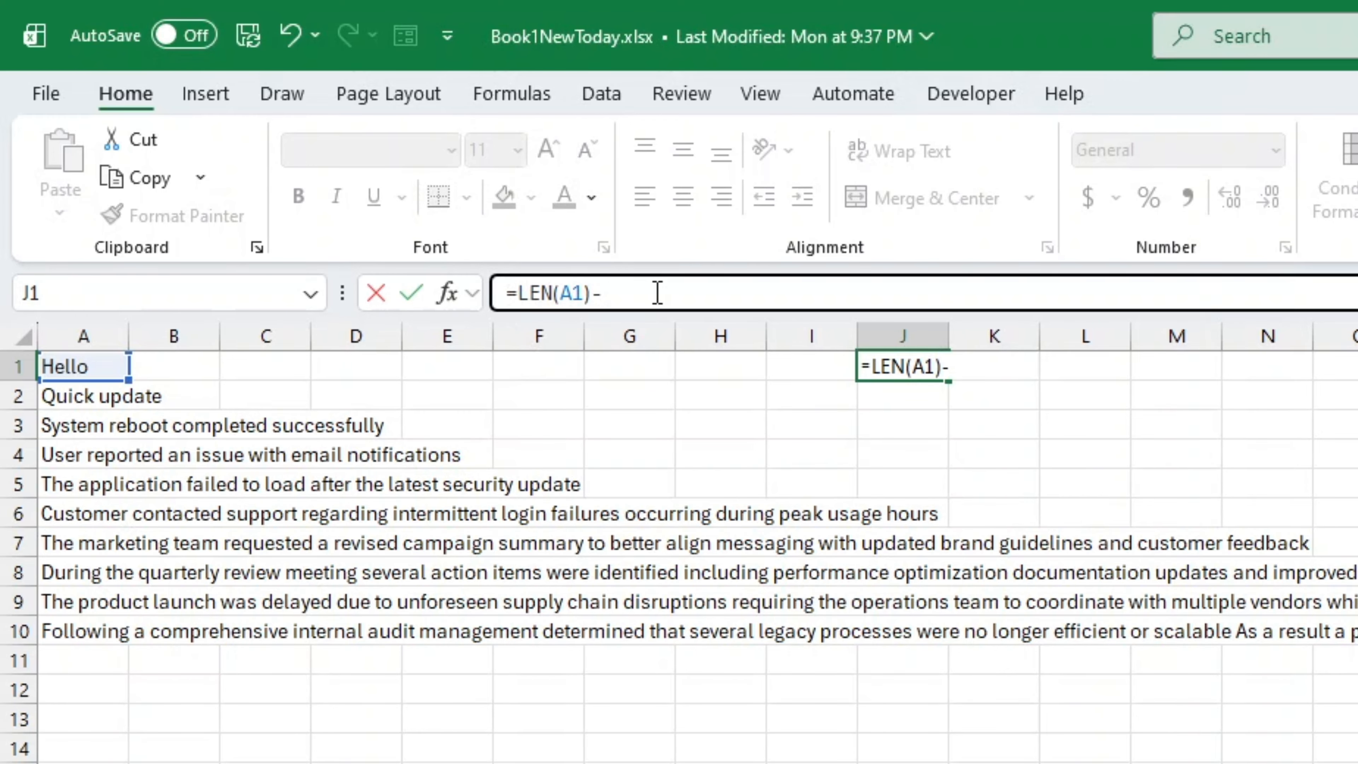
- Extend the J1 formula with a second LEN function that has a SUBSTITUTE function opened inside it
{"action": "type", "text": "le"}
{"action": "key", "text": "Down"}
{"action": "key", "text": "Tab"}
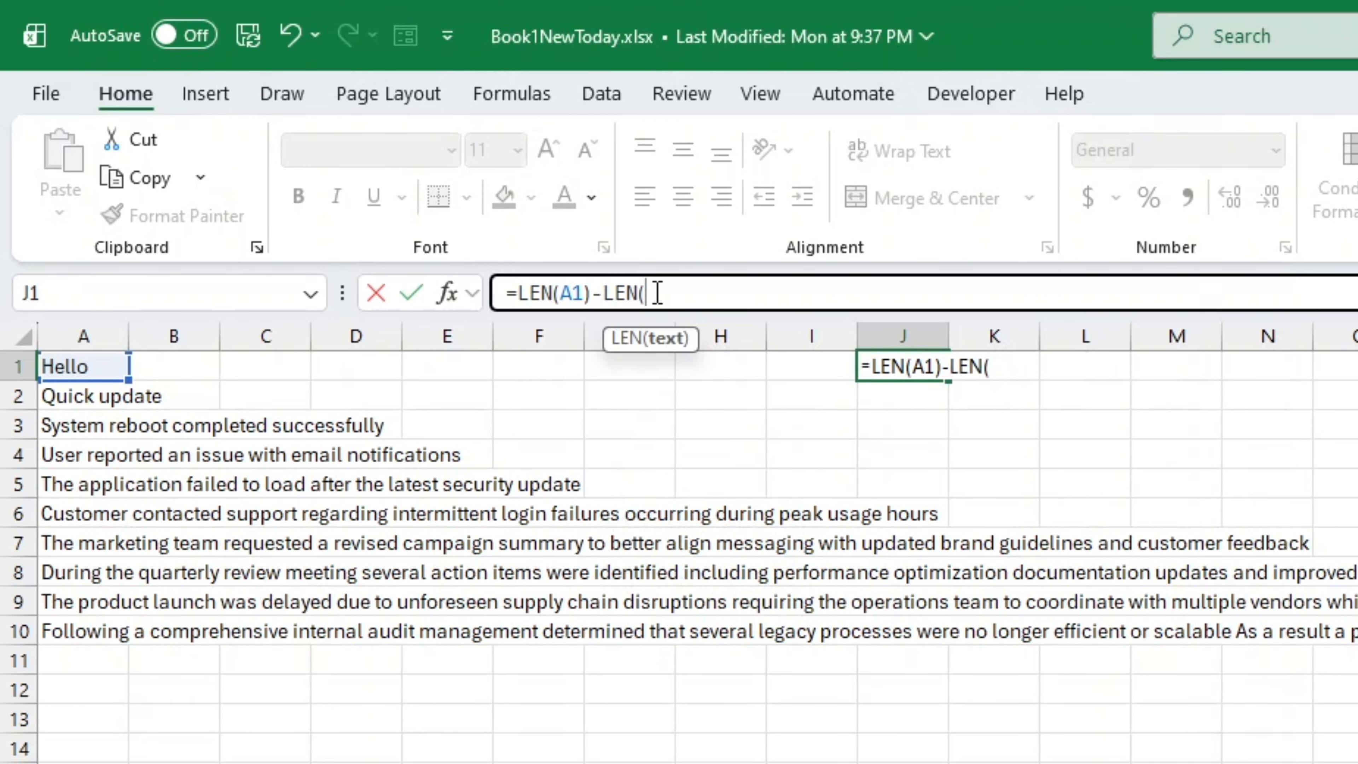
{"action": "type", "text": "S"}
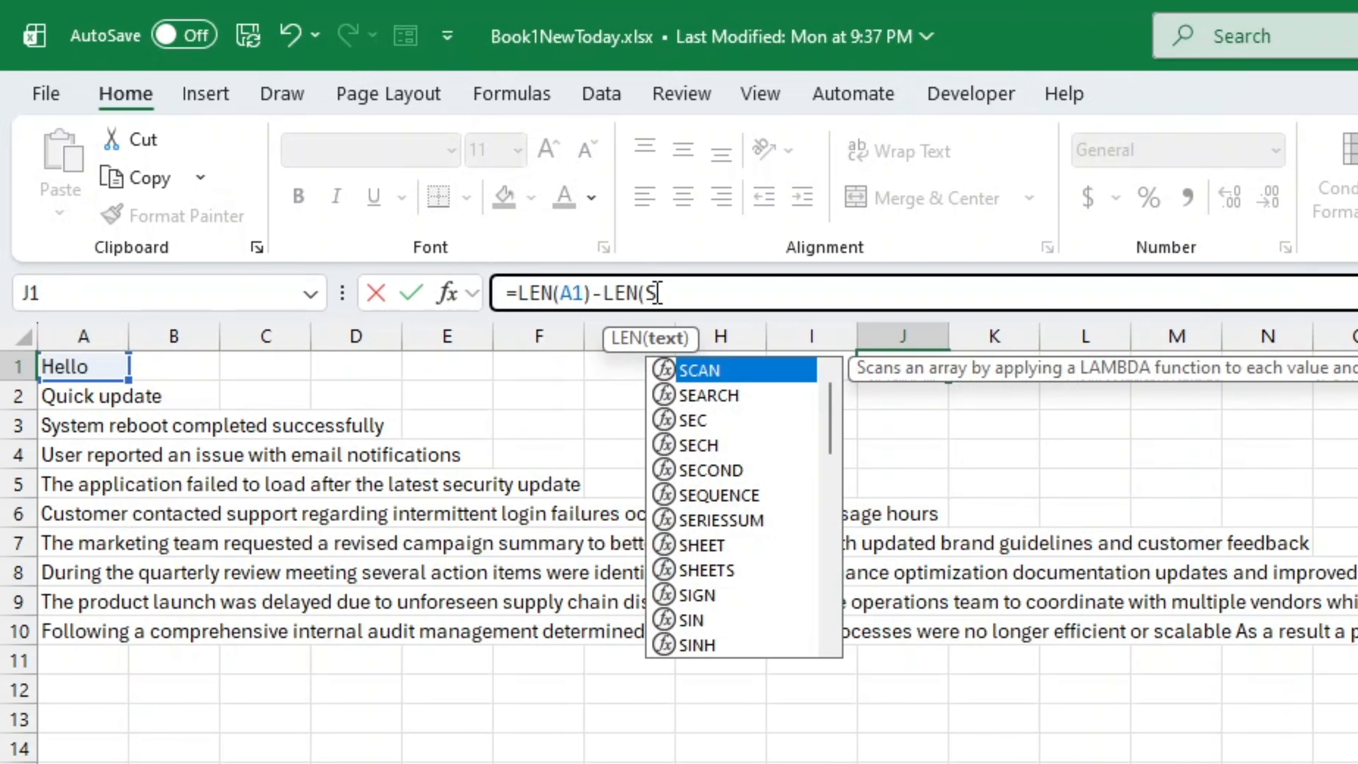
{"action": "type", "text": "u"}
{"action": "key", "text": "Tab"}
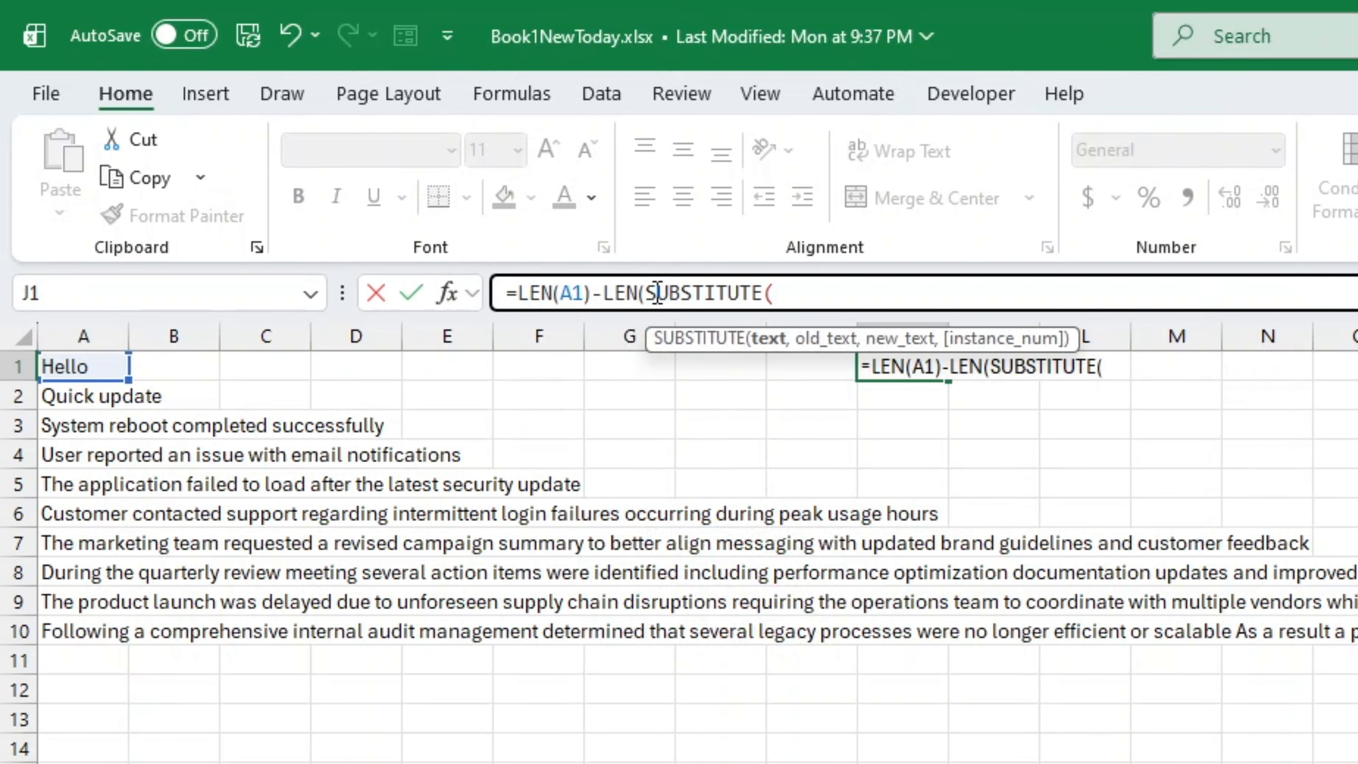
{"action": "key", "text": "BackSpace"}
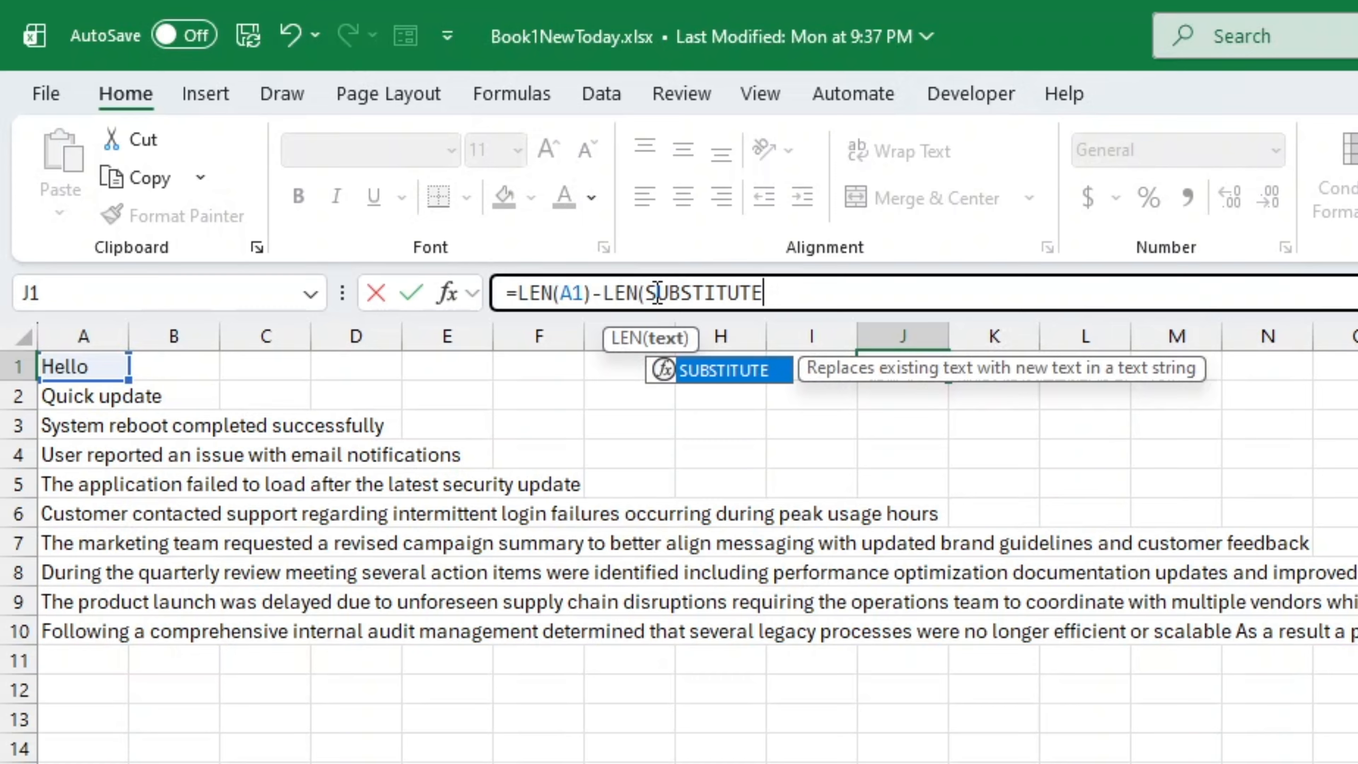
{"action": "type", "text": "("}
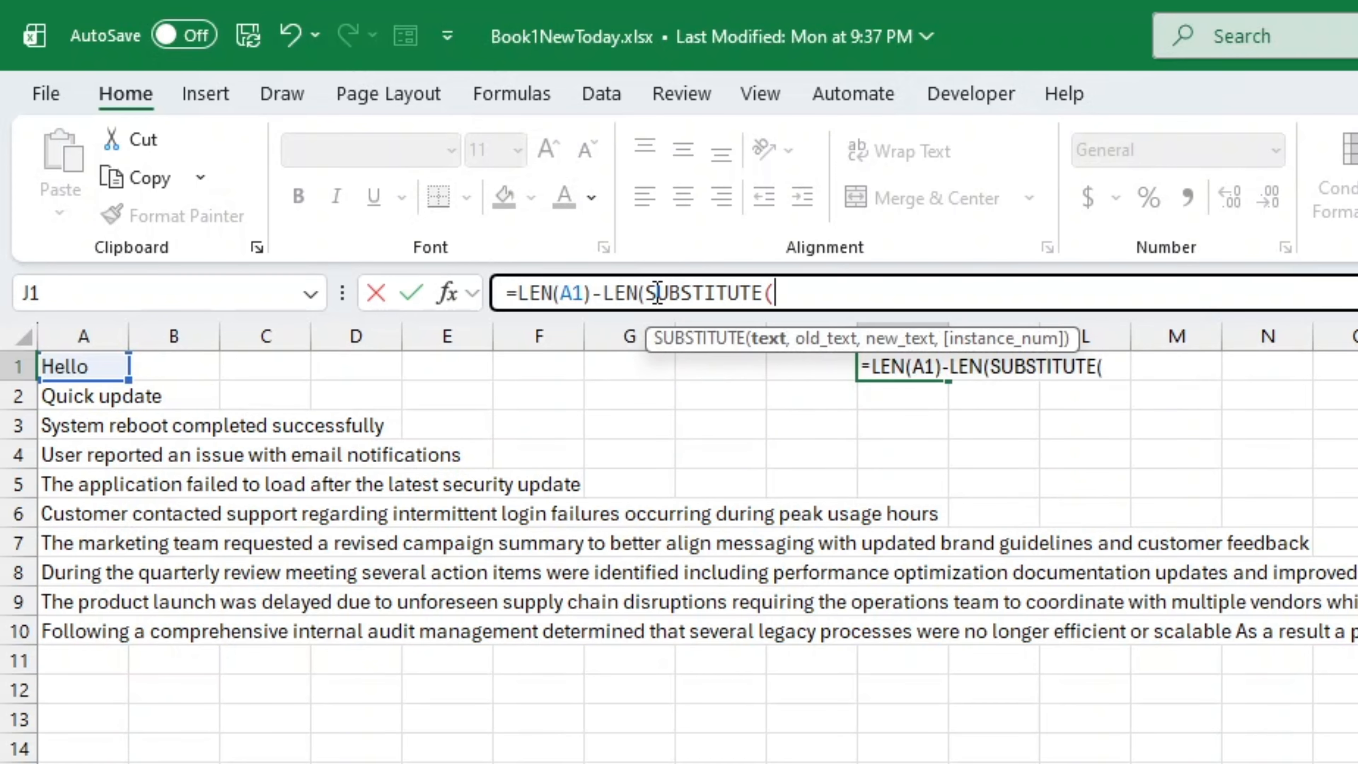
- Give SUBSTITUTE the arguments A1, " " and "", close both functions, add +1, and commit the J1 formula
{"action": "left_click", "coordinate": [87, 366]}
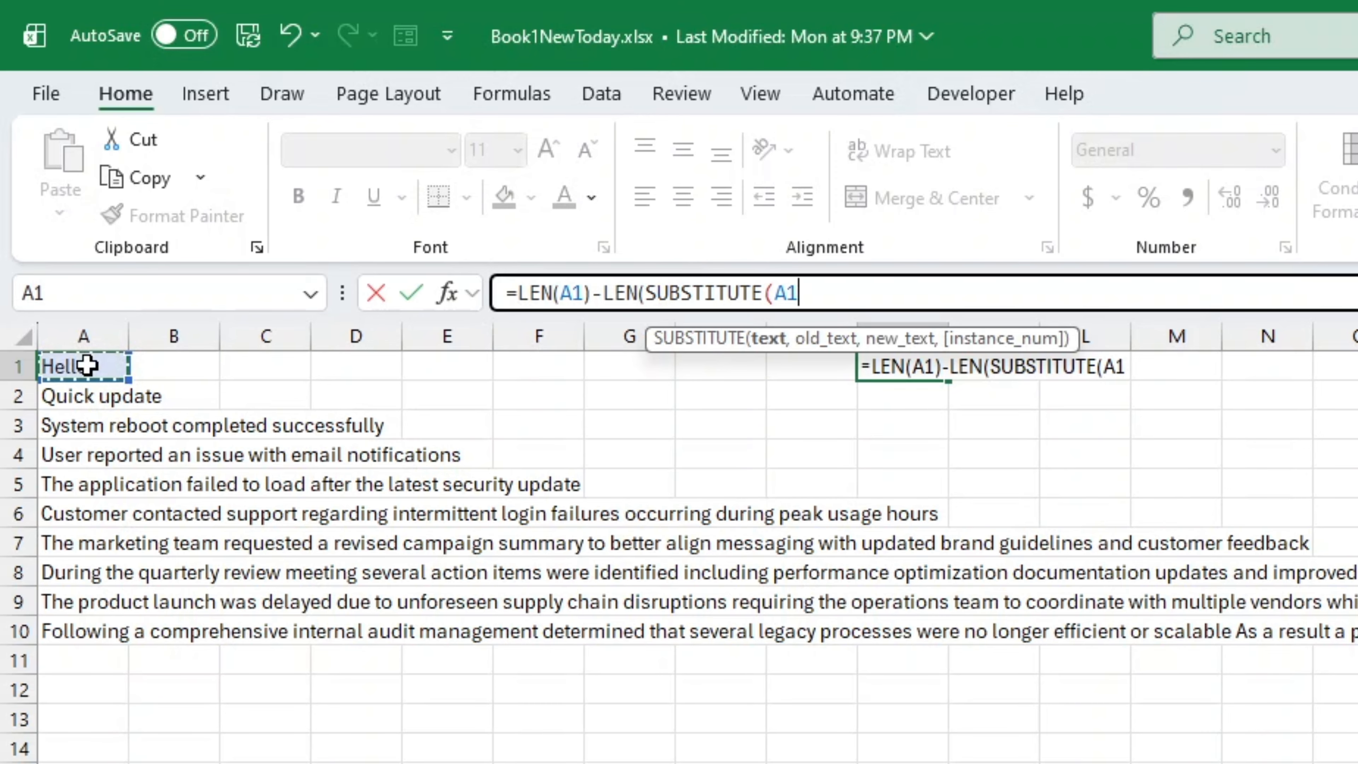
{"action": "type", "text": ",\" \""}
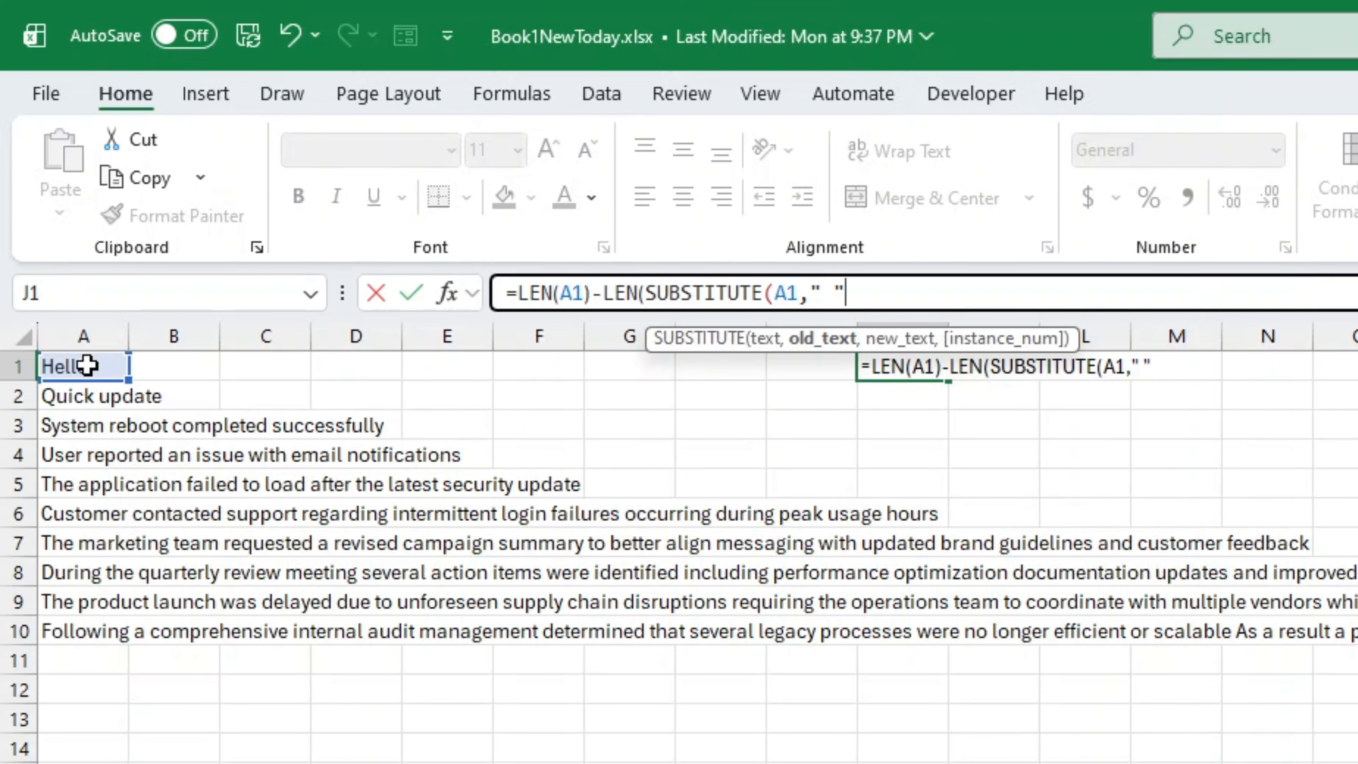
{"action": "type", "text": ","}
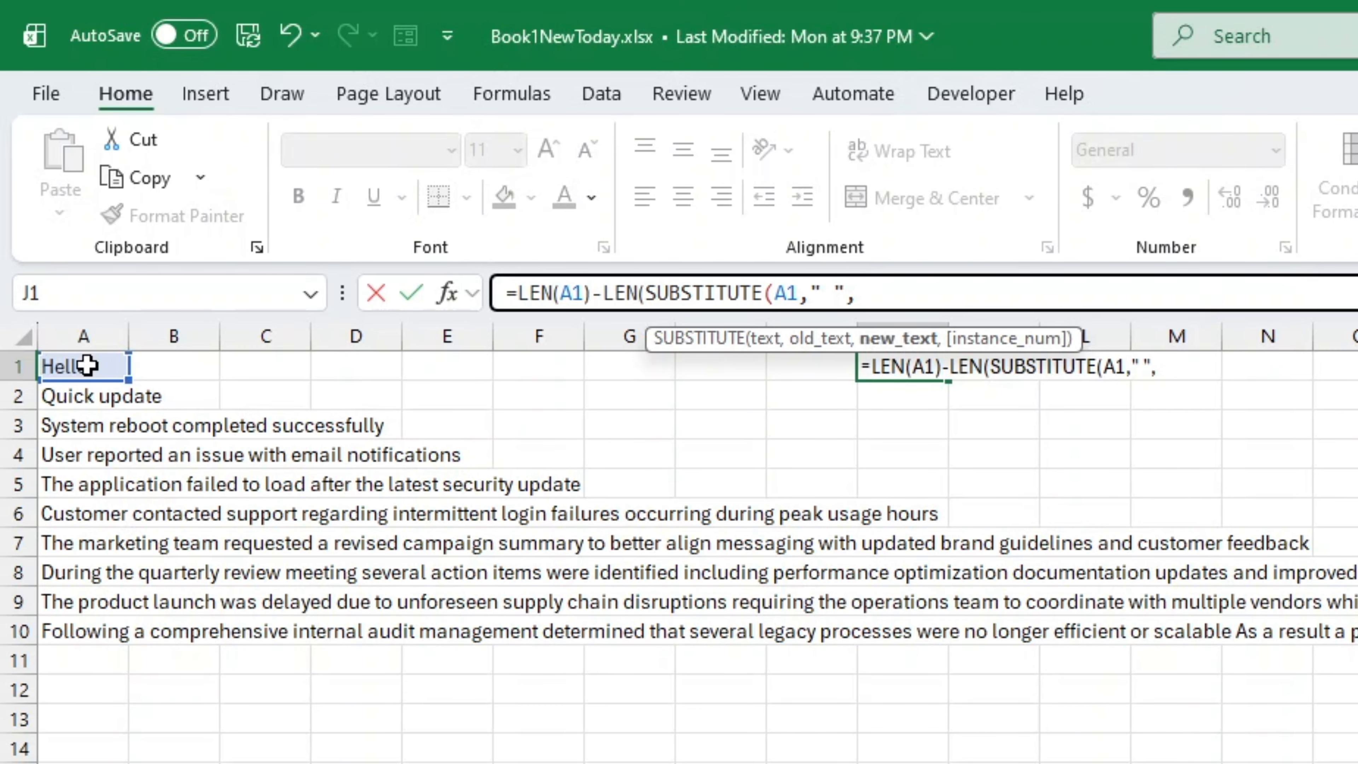
{"action": "type", "text": "\"\"))"}
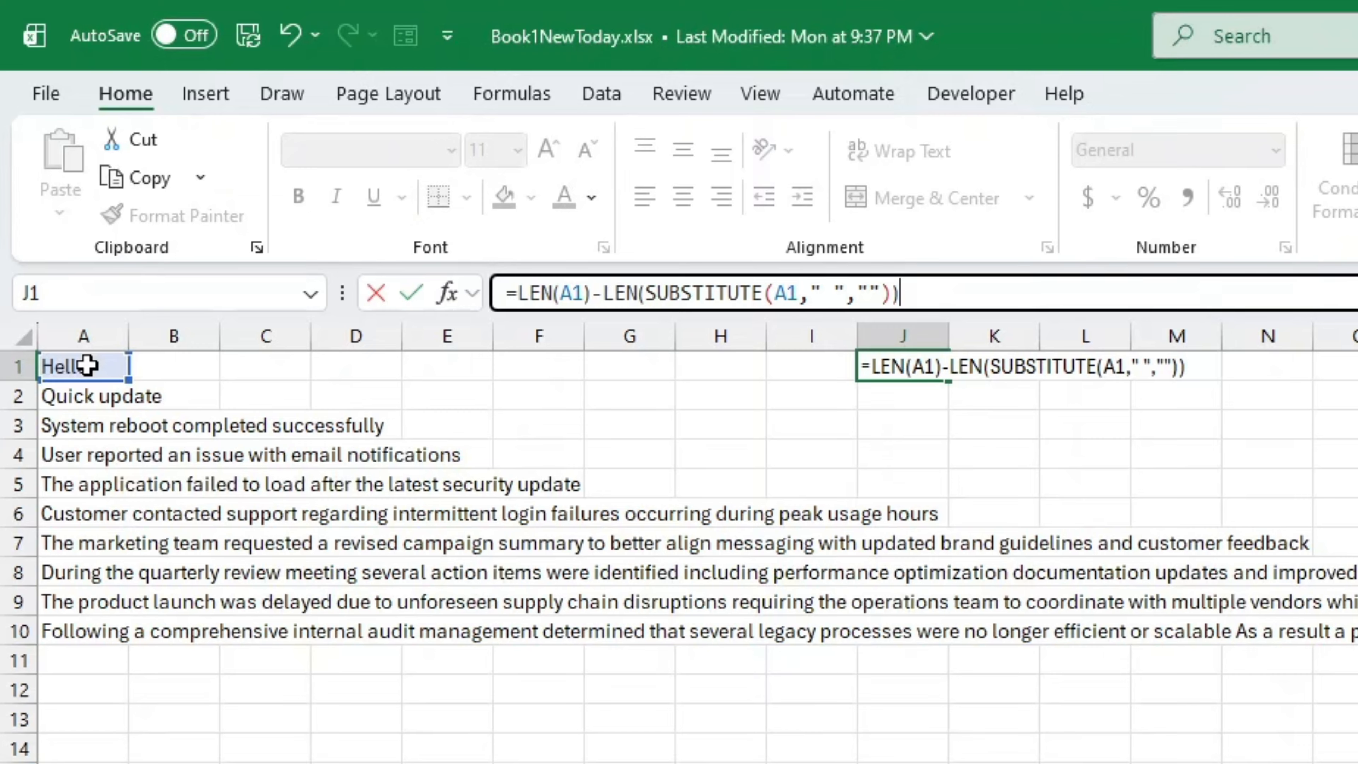
{"action": "type", "text": "+1"}
{"action": "key", "text": "Return"}
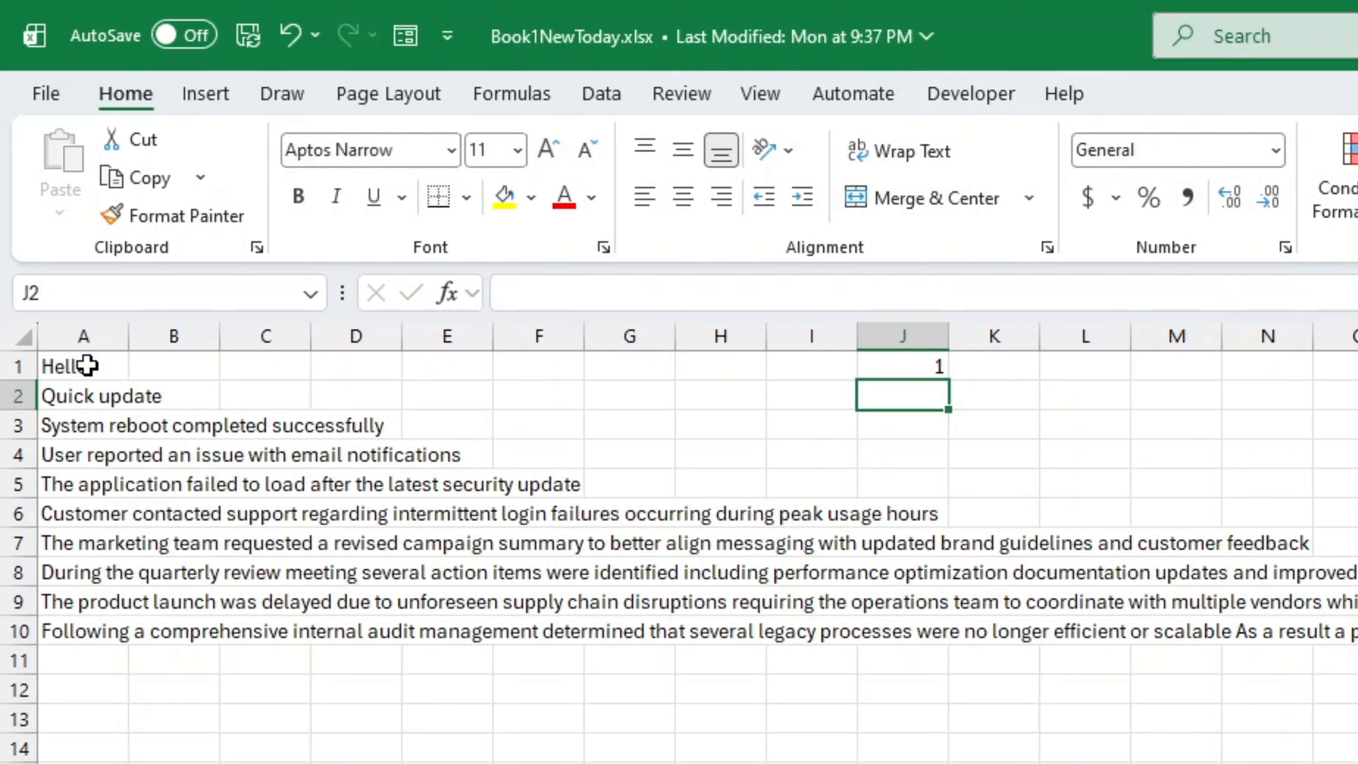
- Fill the word-count formula from J1 down through J10
{"action": "left_click", "coordinate": [899, 370]}
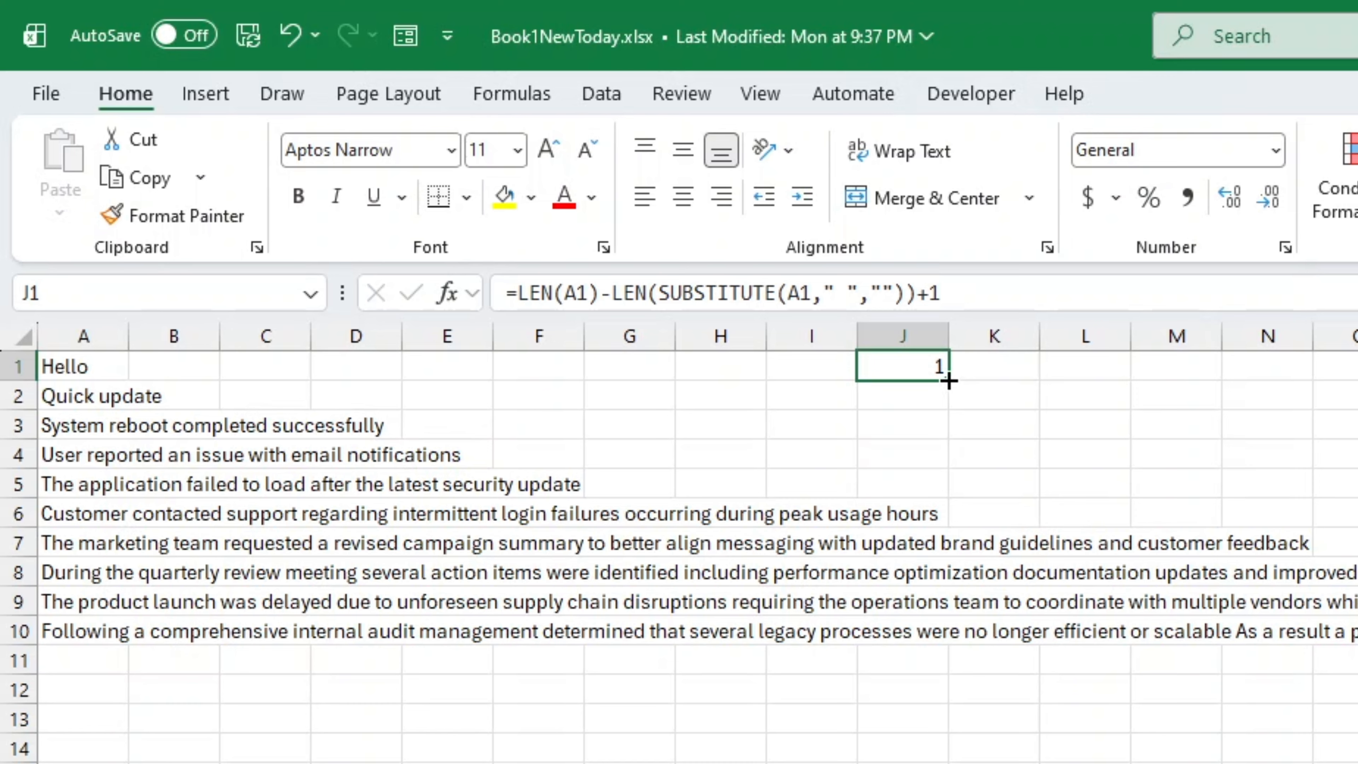
{"action": "mouse_move", "coordinate": [948, 380]}
{"action": "left_mouse_down"}
{"action": "mouse_move", "coordinate": [930, 637]}
{"action": "mouse_move", "coordinate": [936, 382]}
{"action": "left_mouse_up"}
{"action": "left_click_drag", "start_coordinate": [946, 381], "coordinate": [914, 637]}
{"action": "left_click", "coordinate": [1209, 698]}
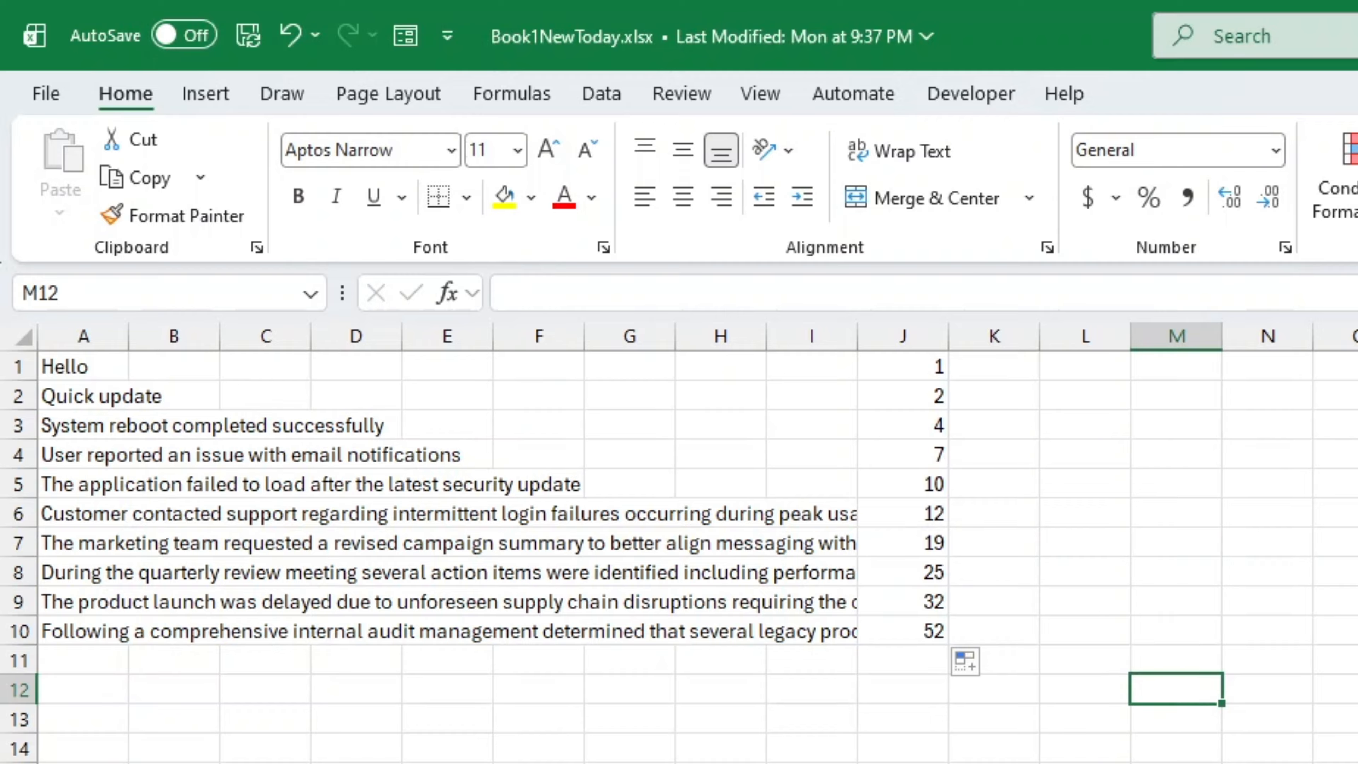
{"action": "left_click", "coordinate": [1176, 763]}
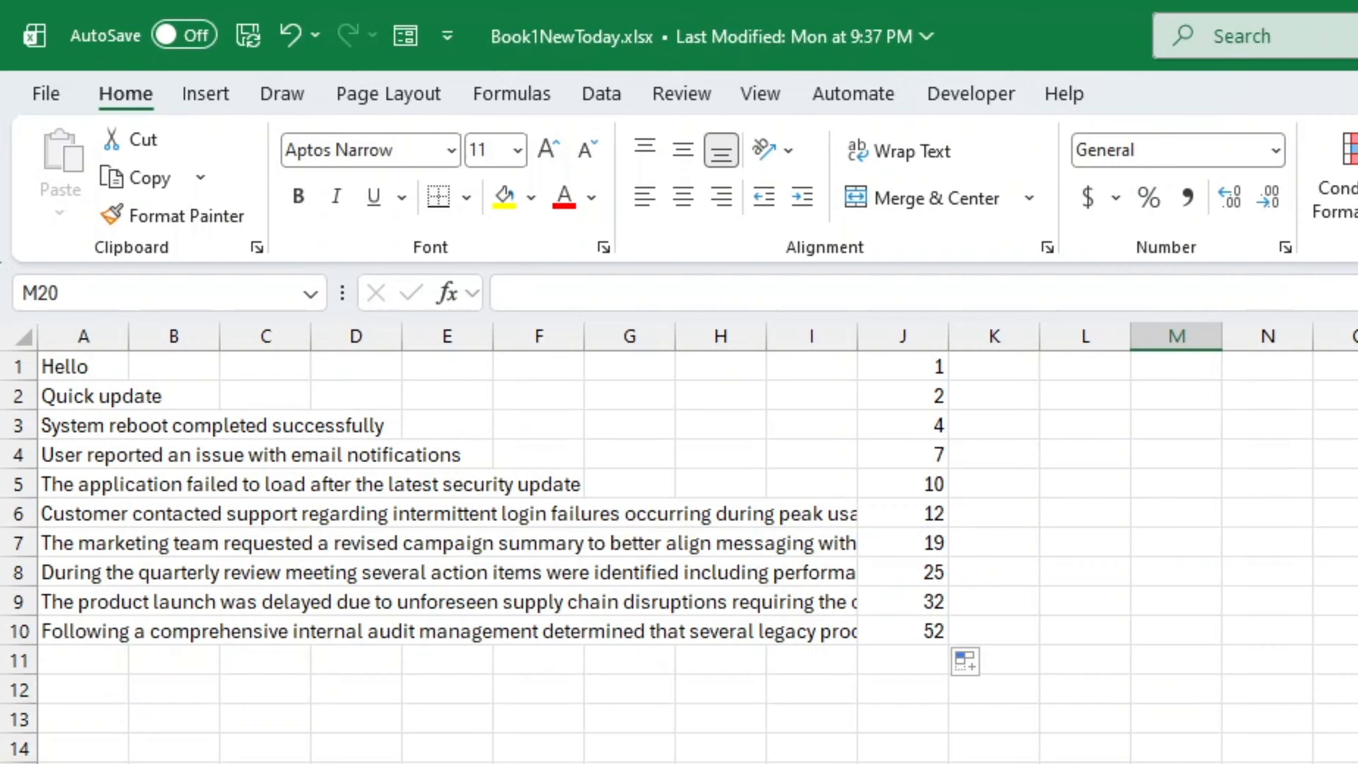
{"action": "type", "text": "1"}
{"action": "key", "text": "BackSpace"}
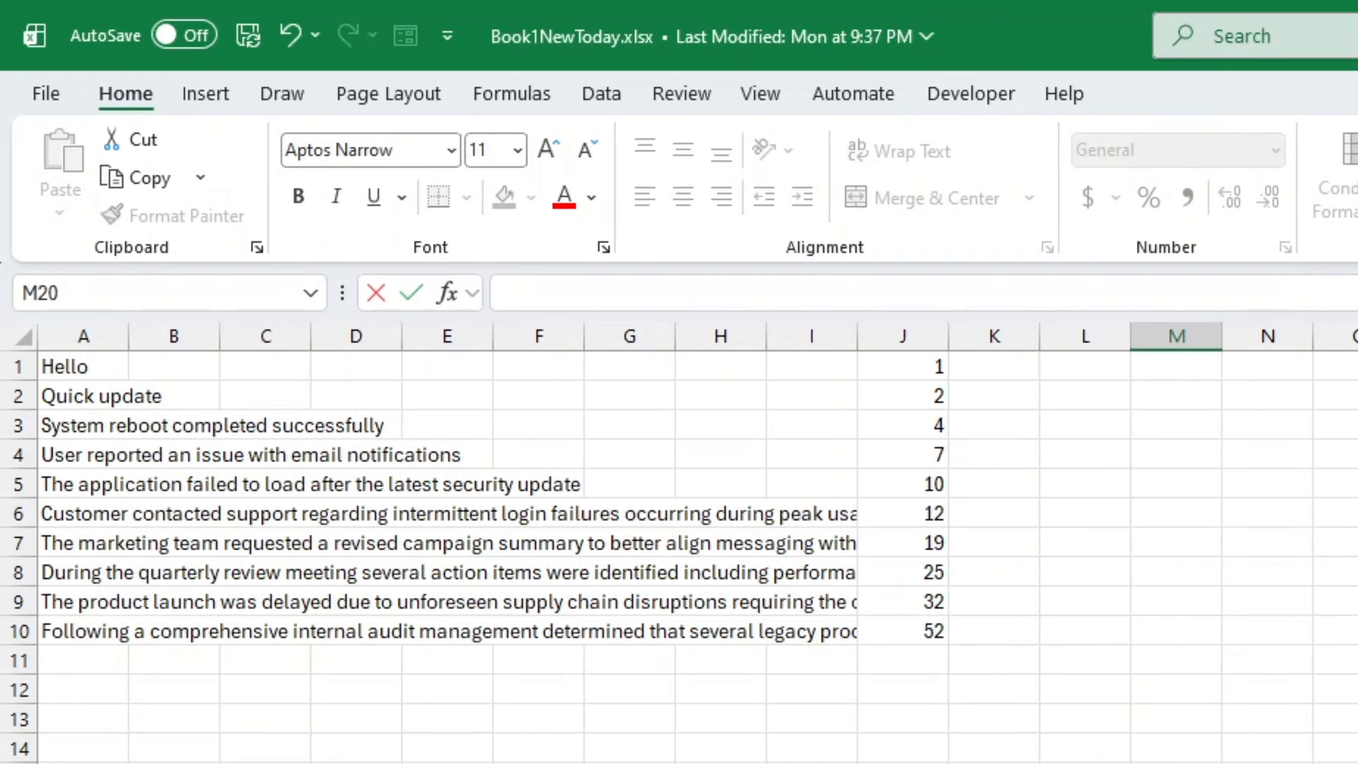